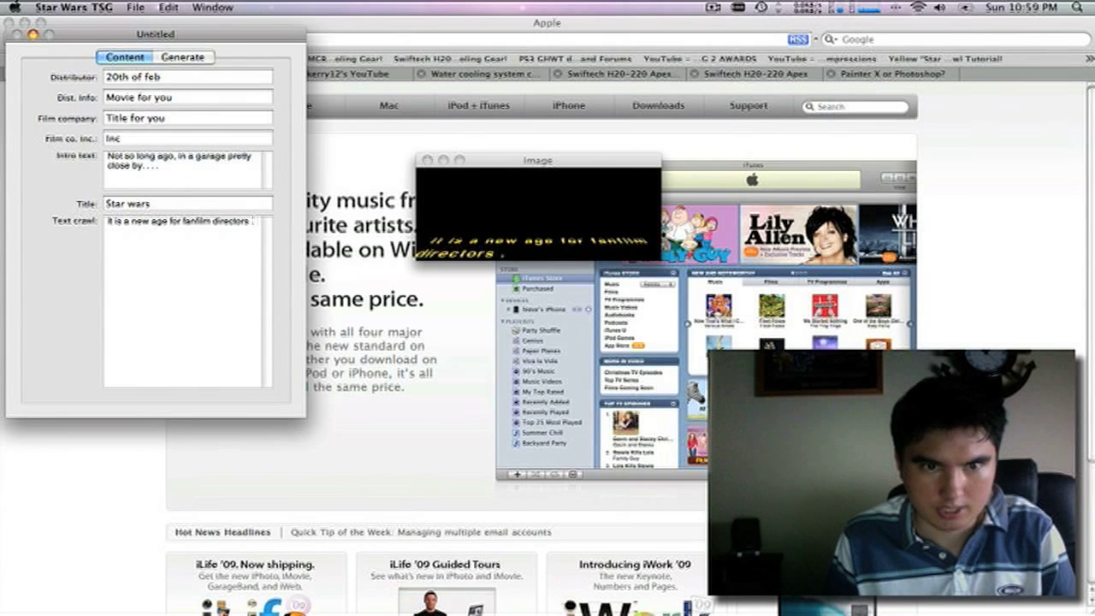
Step: Bring up the render output settings on the Generate tab
left_click(186, 58)
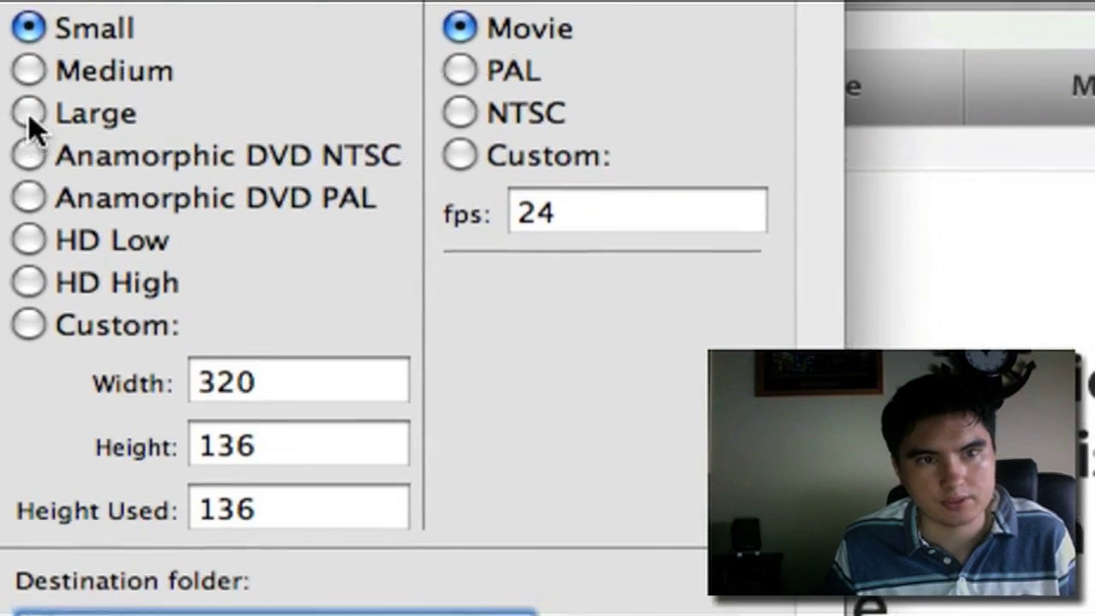
Step: Try the Anamorphic DVD PAL, HD, custom and Medium sizes, then settle on Large 640×272
left_click(30, 115)
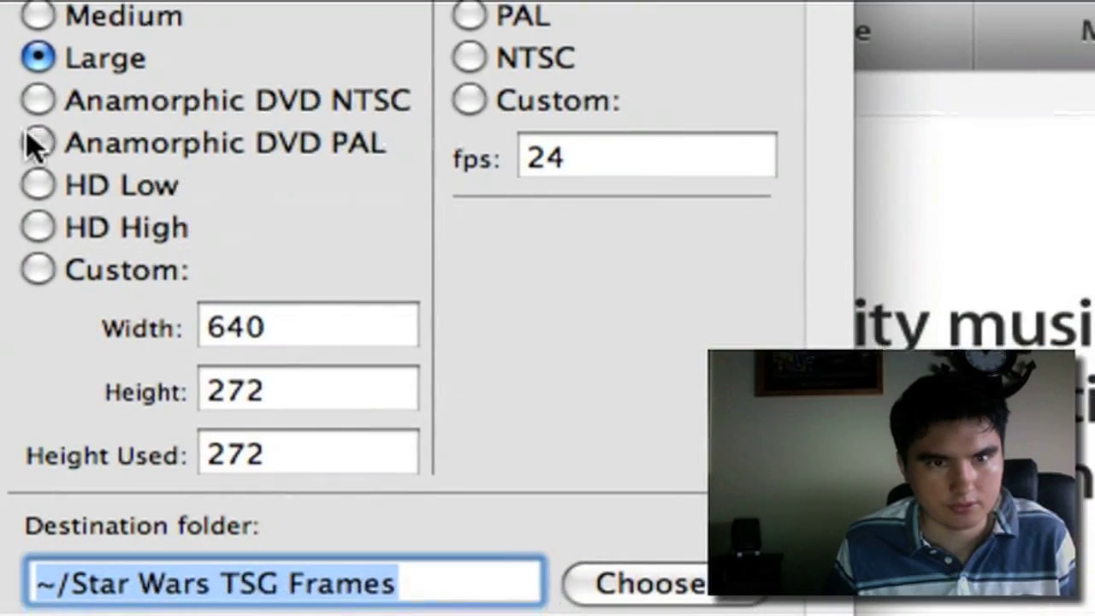
left_click(28, 144)
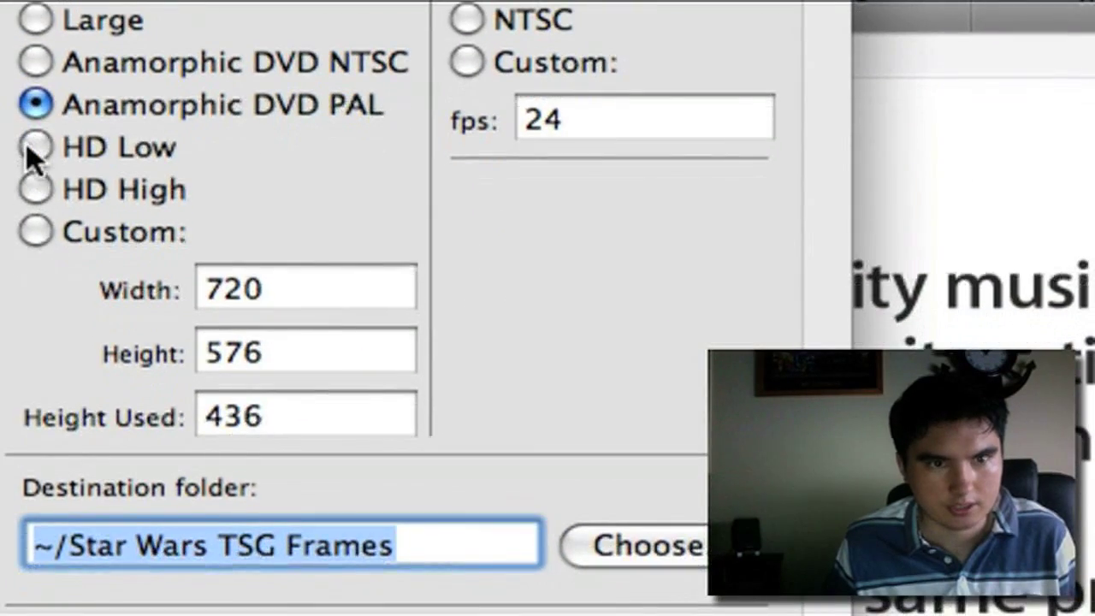
left_click(27, 186)
left_click(28, 149)
left_click(26, 178)
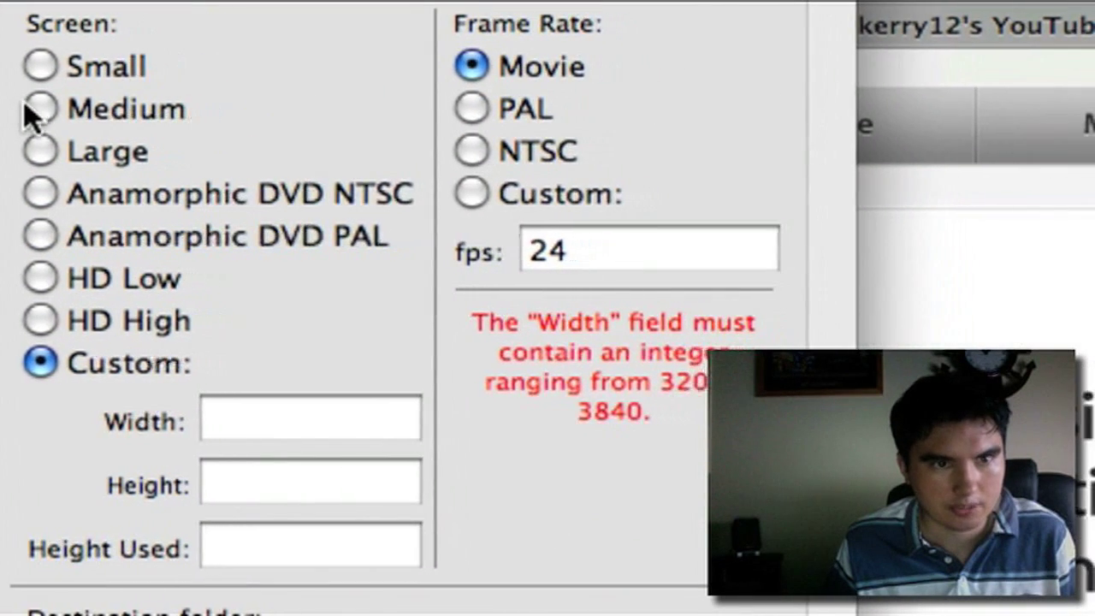
left_click(67, 110)
left_click(34, 120)
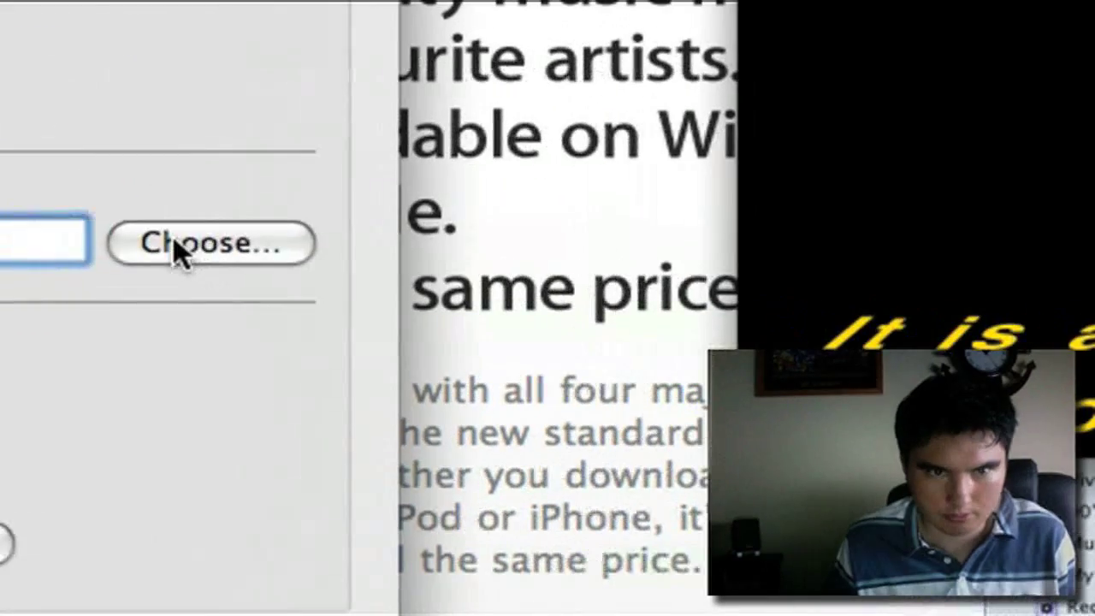
left_click(56, 233)
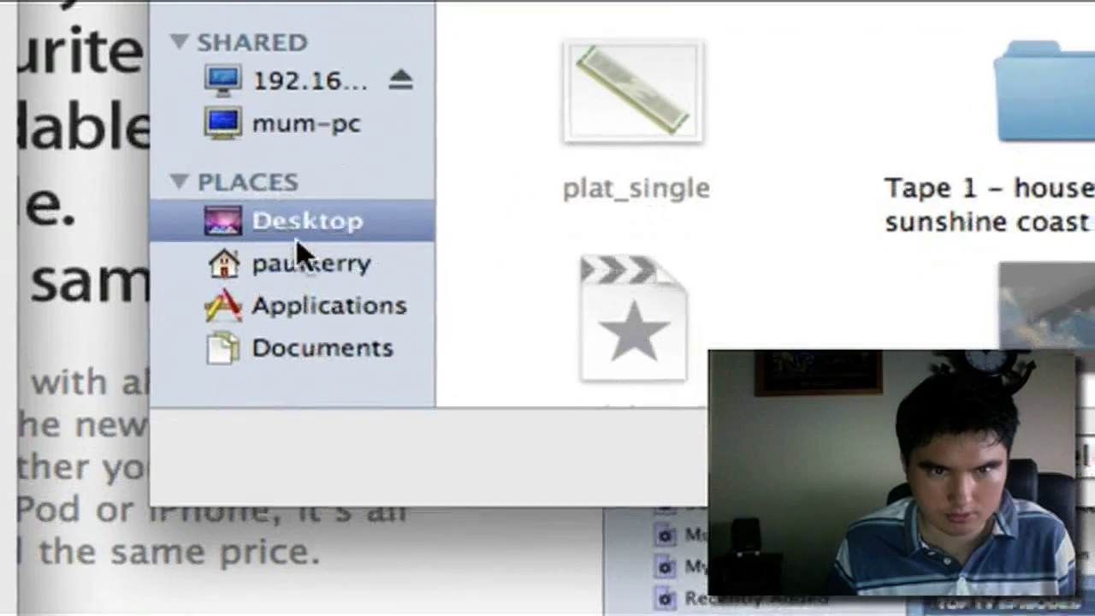
Step: Pick Desktop in the folder chooser and confirm it as the frames' destination
left_click(291, 444)
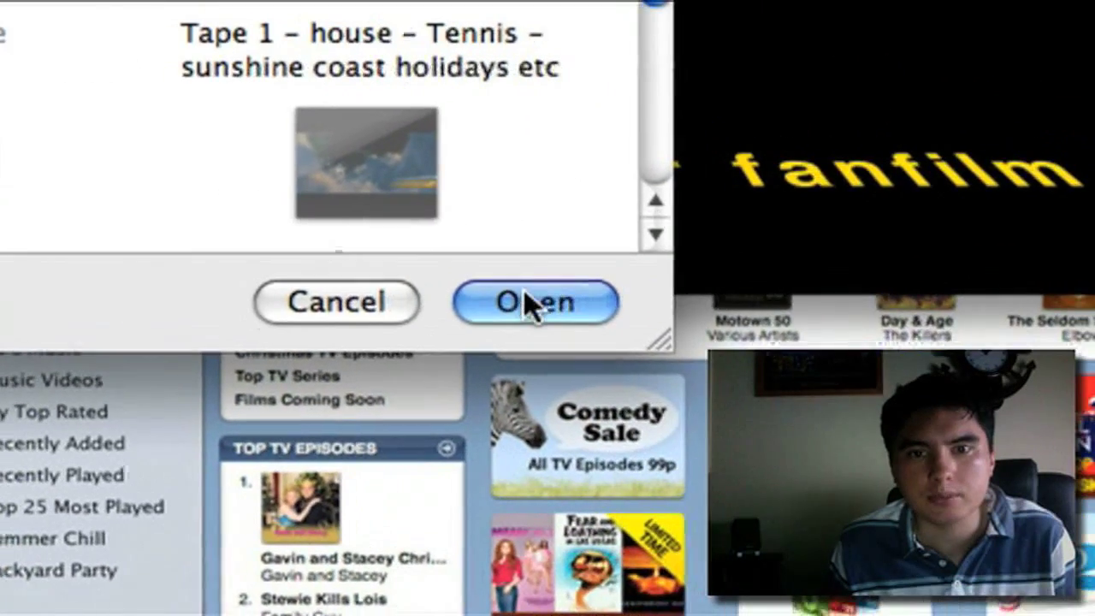
left_click(720, 208)
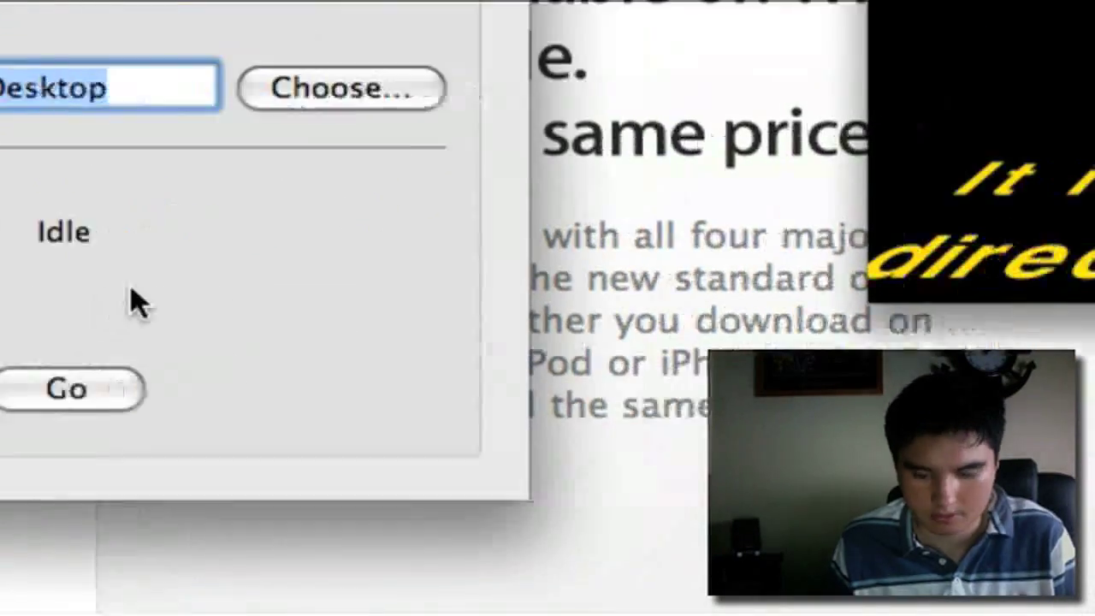
left_click(47, 296)
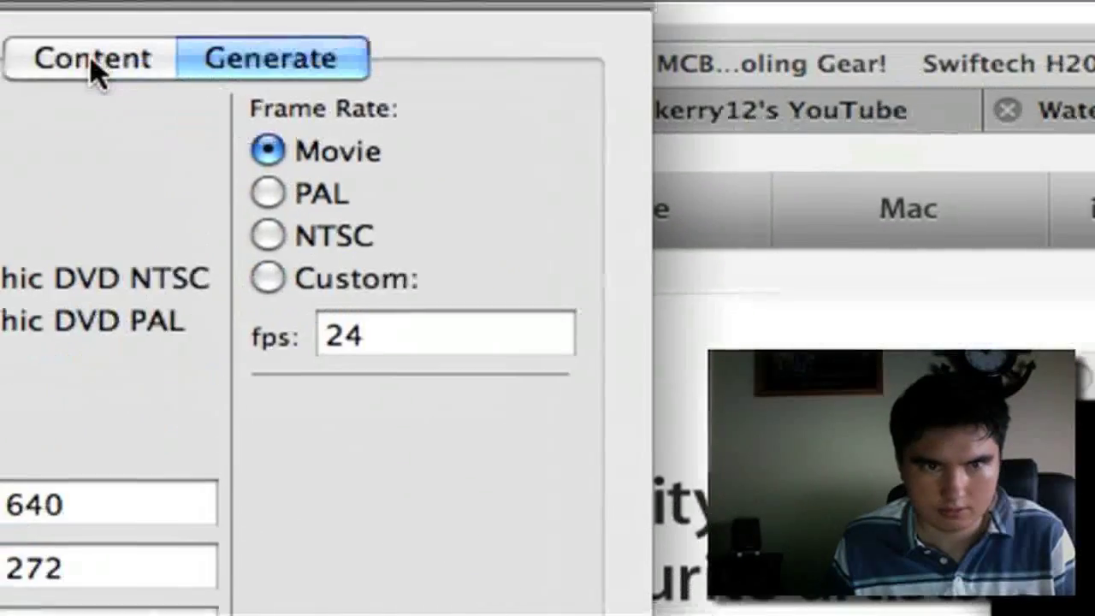
left_click(90, 57)
Step: Preview the 20th of FEB distributor logo, then start the render and accept writing frames to the Desktop
left_click(193, 117)
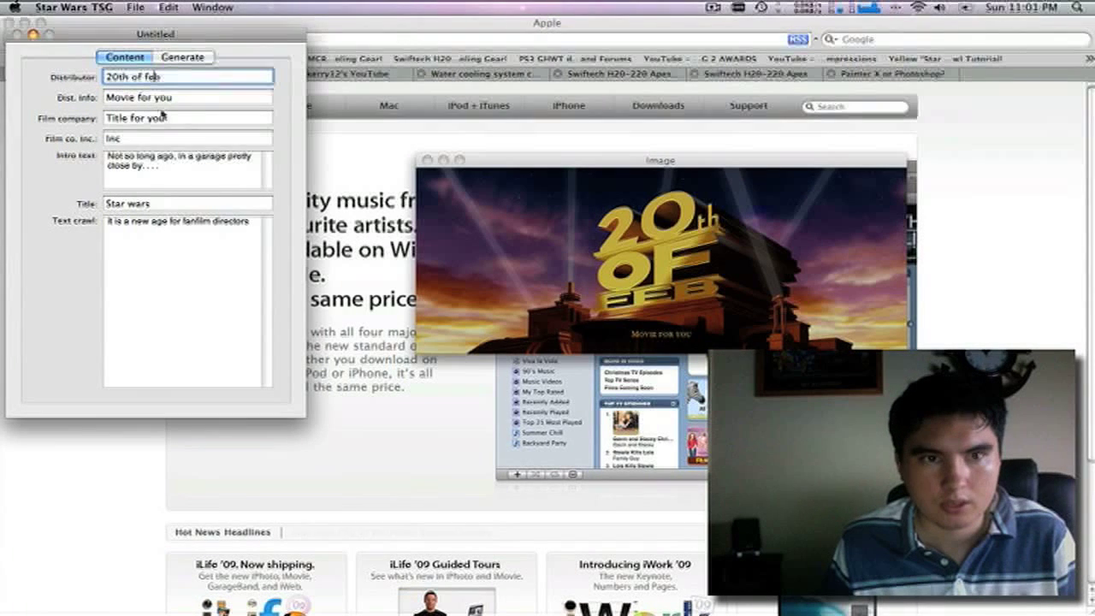
left_click(181, 58)
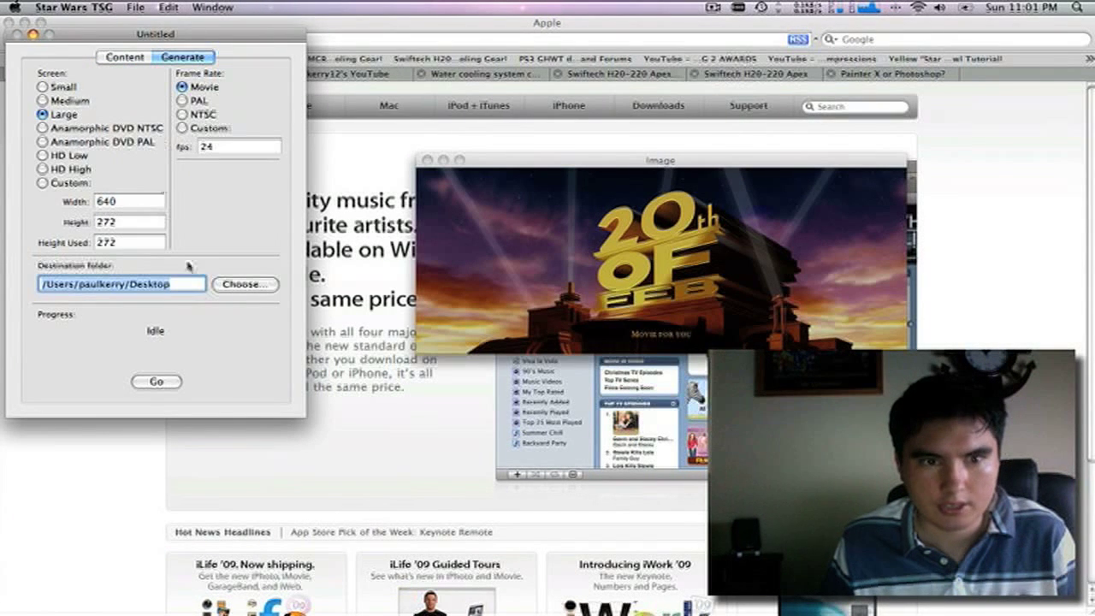
left_click(157, 382)
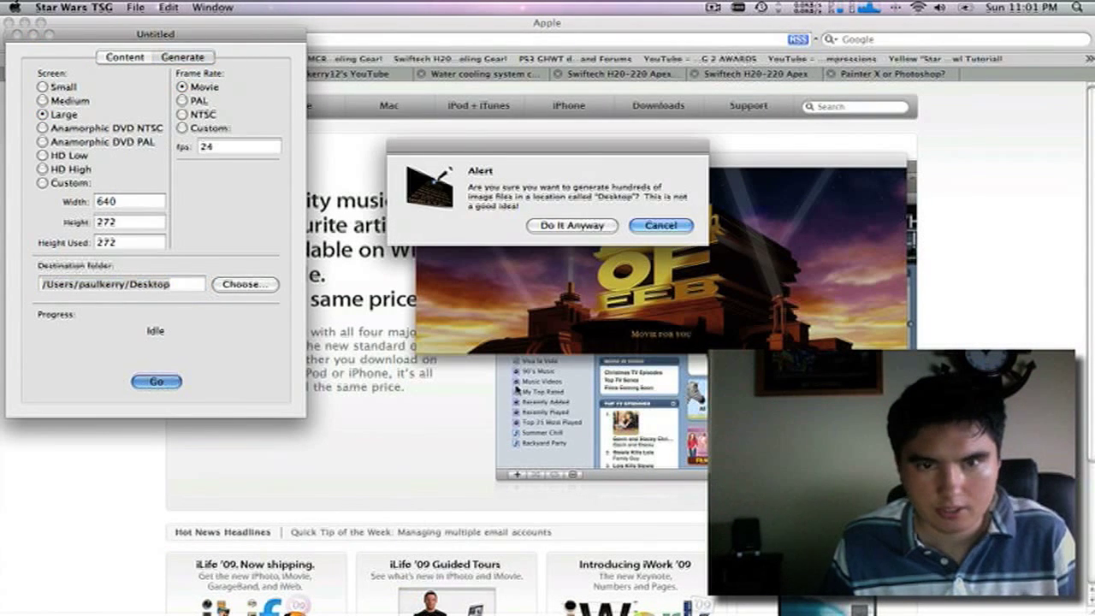
left_click(572, 226)
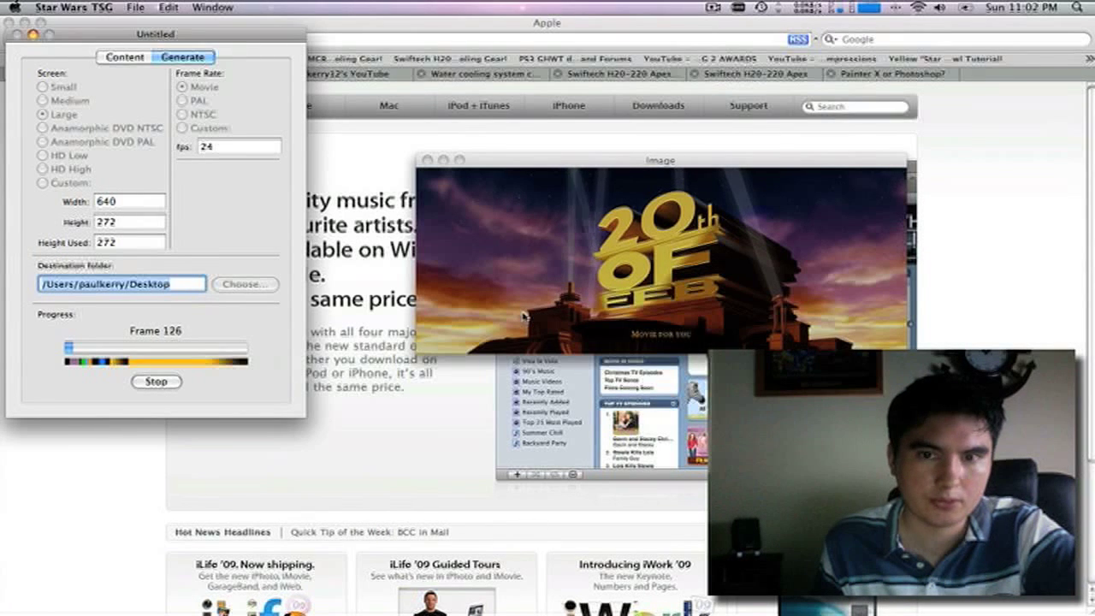
Step: Stop the render, continue it once, then stop it for good around frame 131
left_click(147, 384)
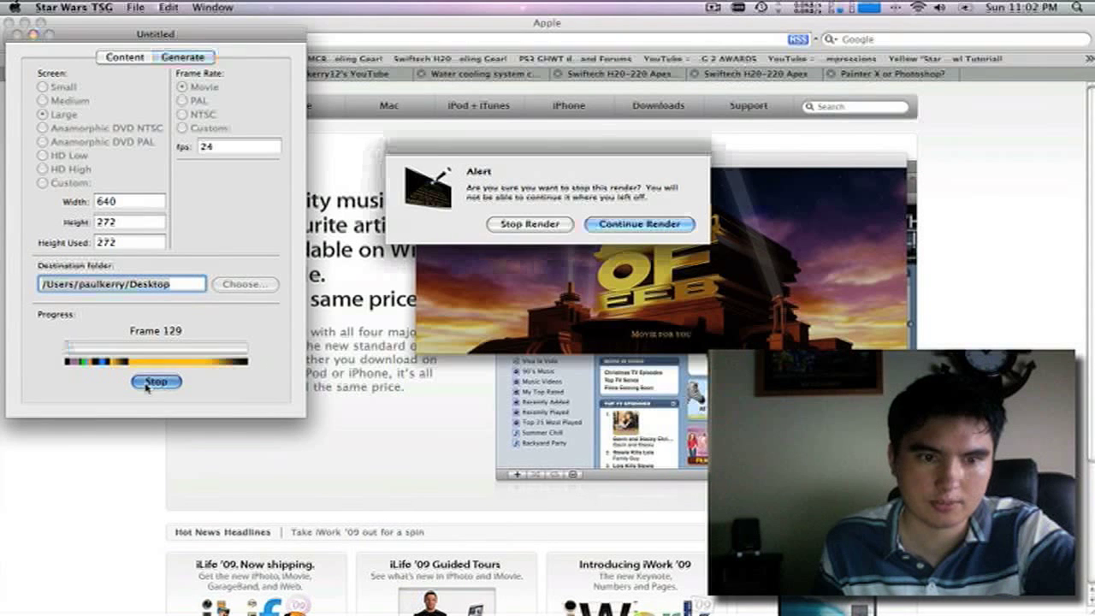
left_click(627, 225)
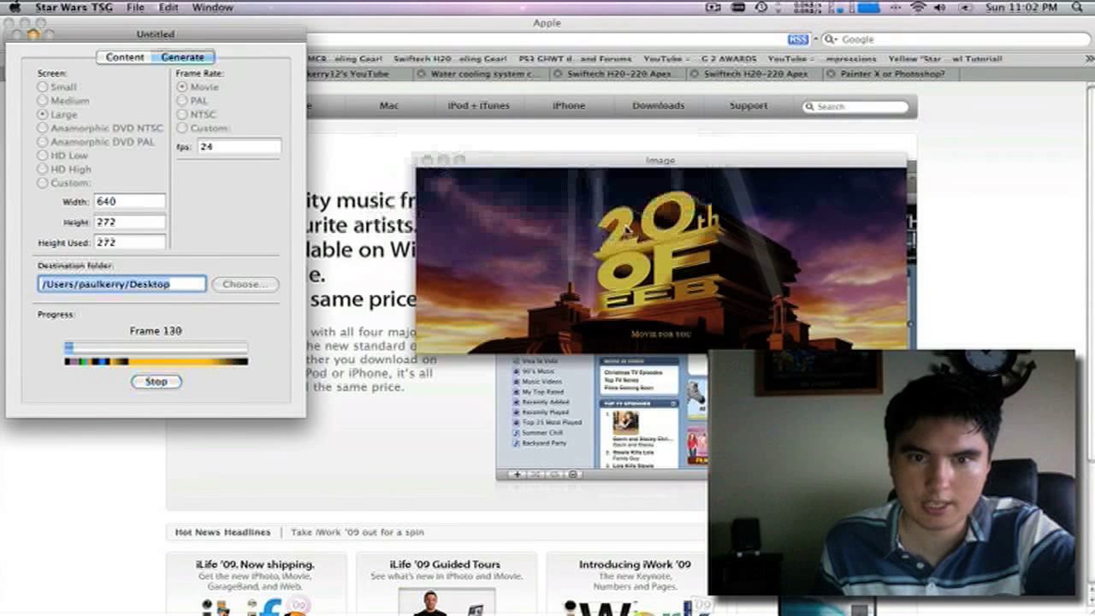
left_click(141, 382)
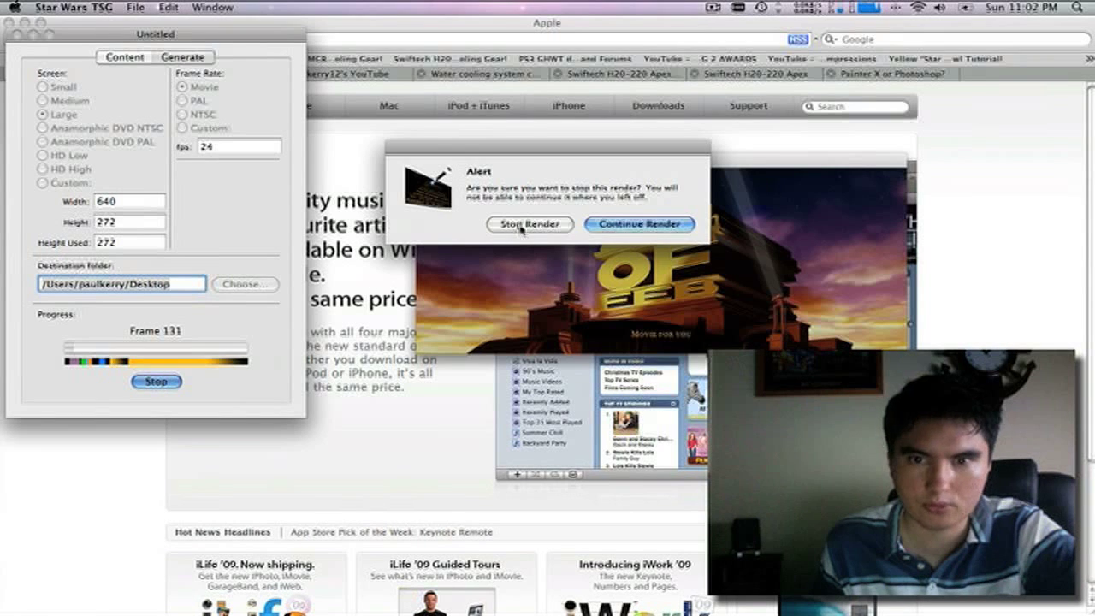
left_click(527, 224)
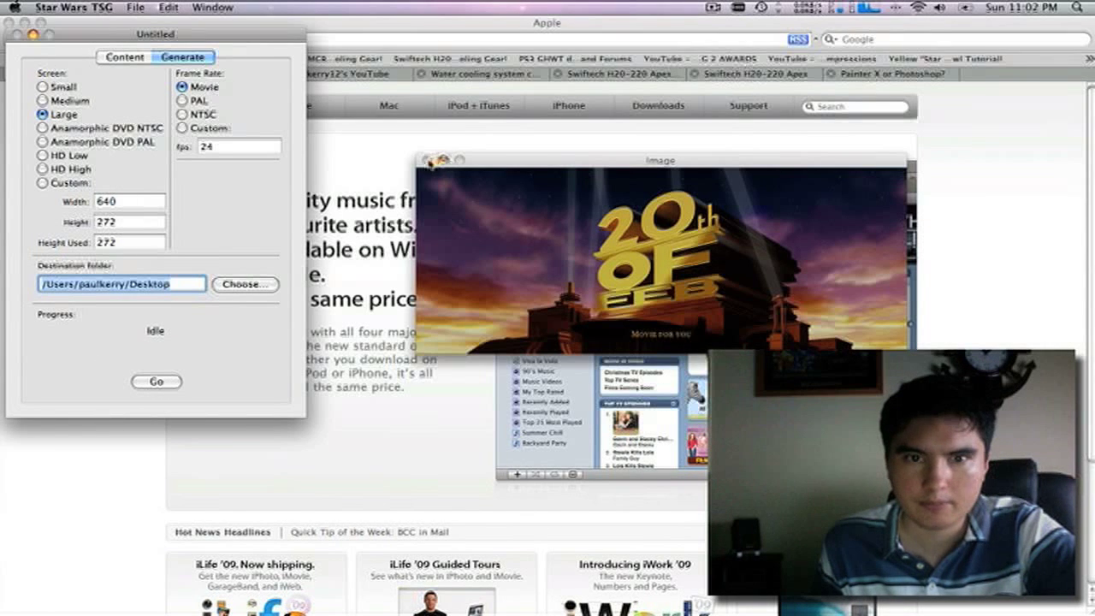
Step: Quit Star Wars TSG, discarding the unsaved changes
left_click(75, 9)
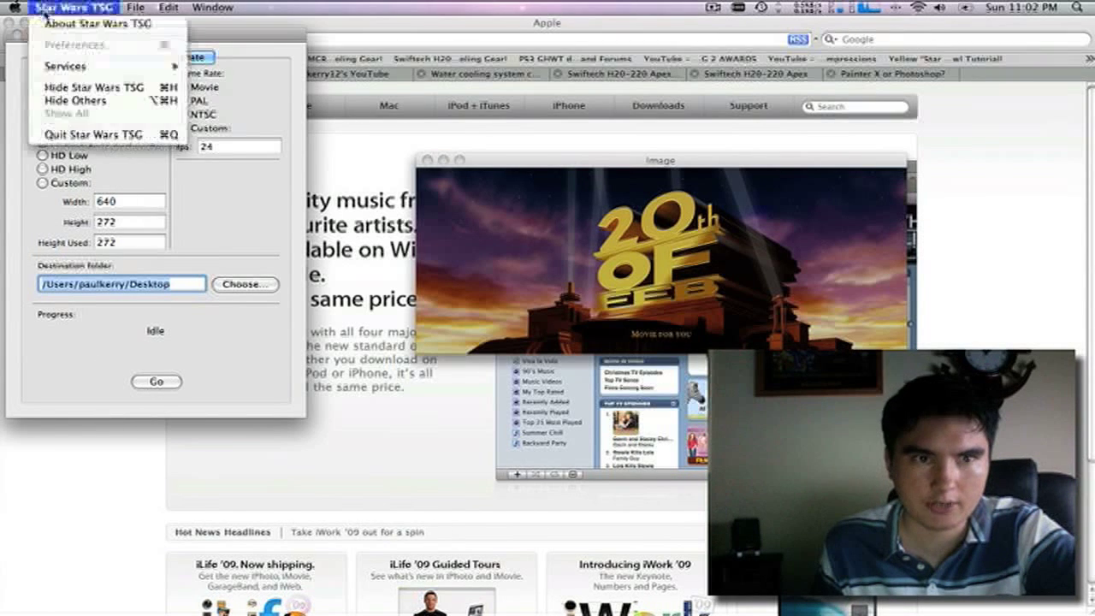
left_click(86, 135)
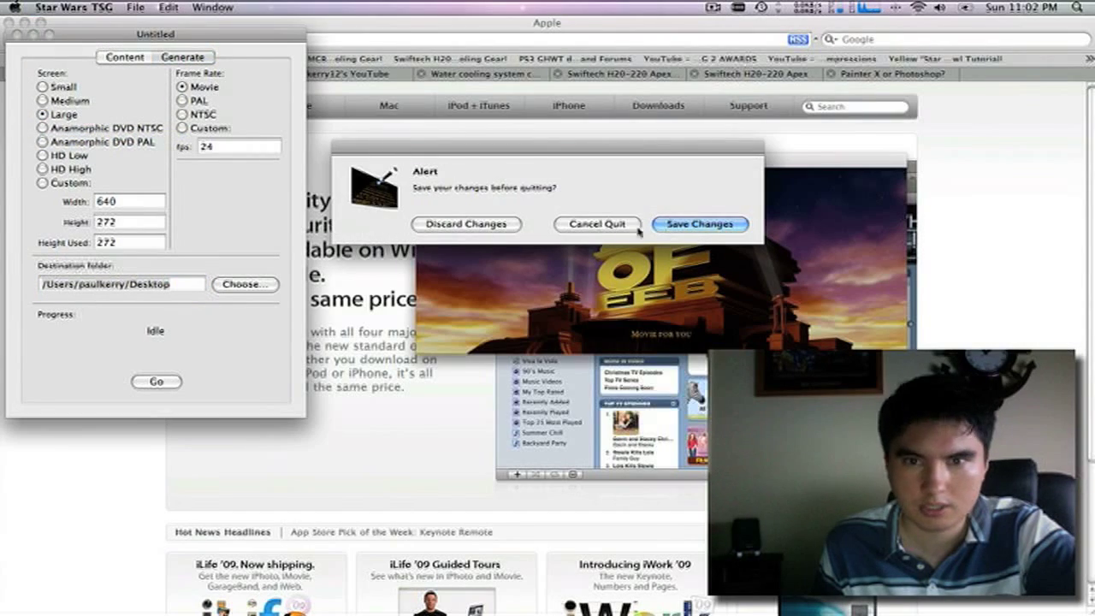
left_click(481, 225)
Step: Use Exposé (F9) to bring Safari forward, then open a new Finder window
key("F9")
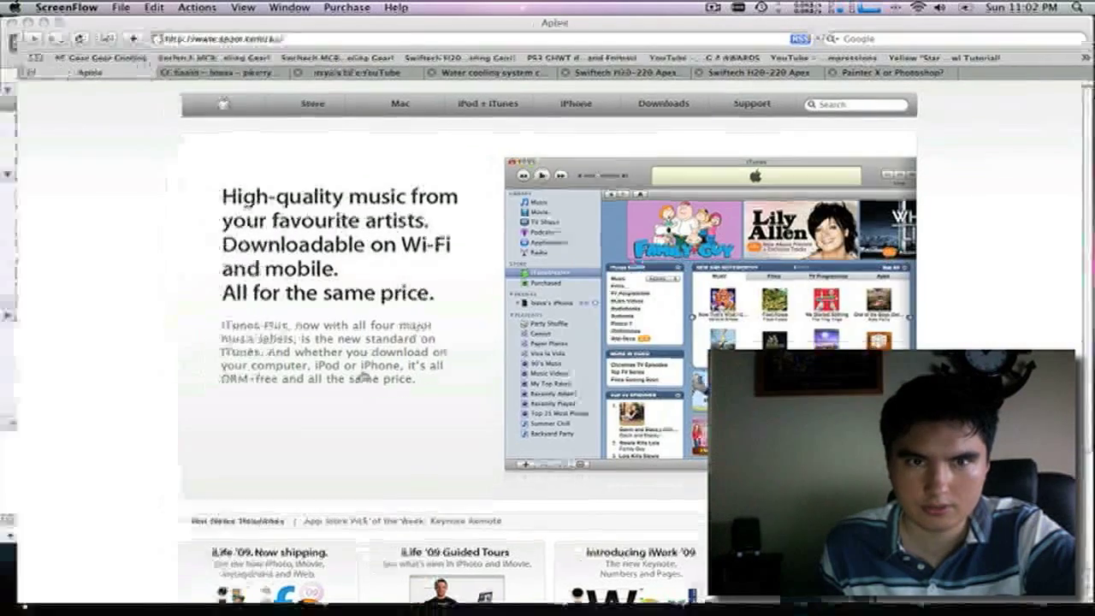
left_click(735, 171)
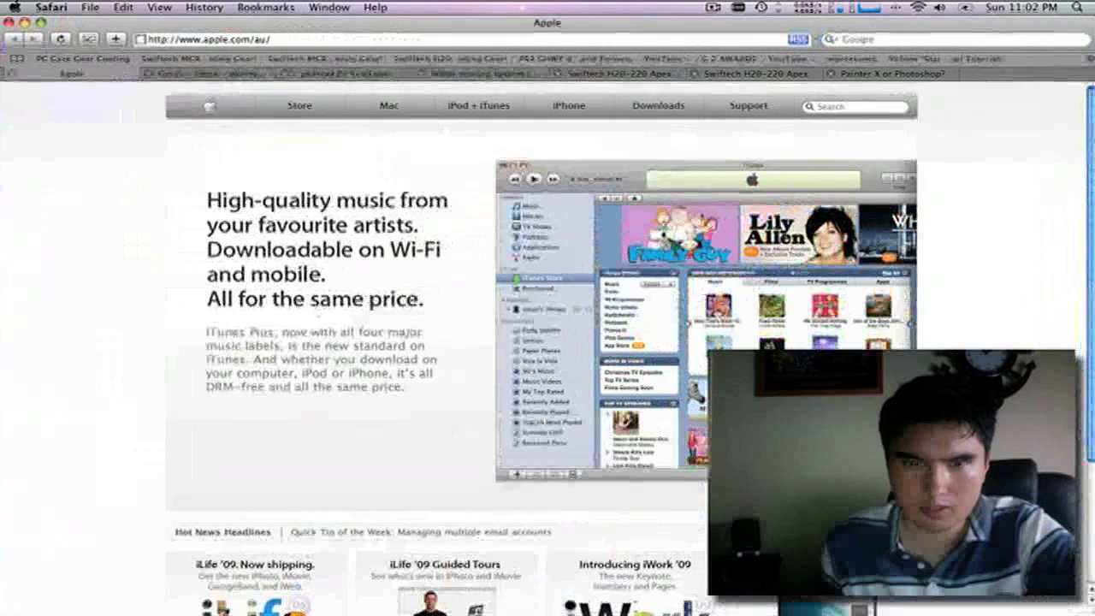
mouse_move(12, 86)
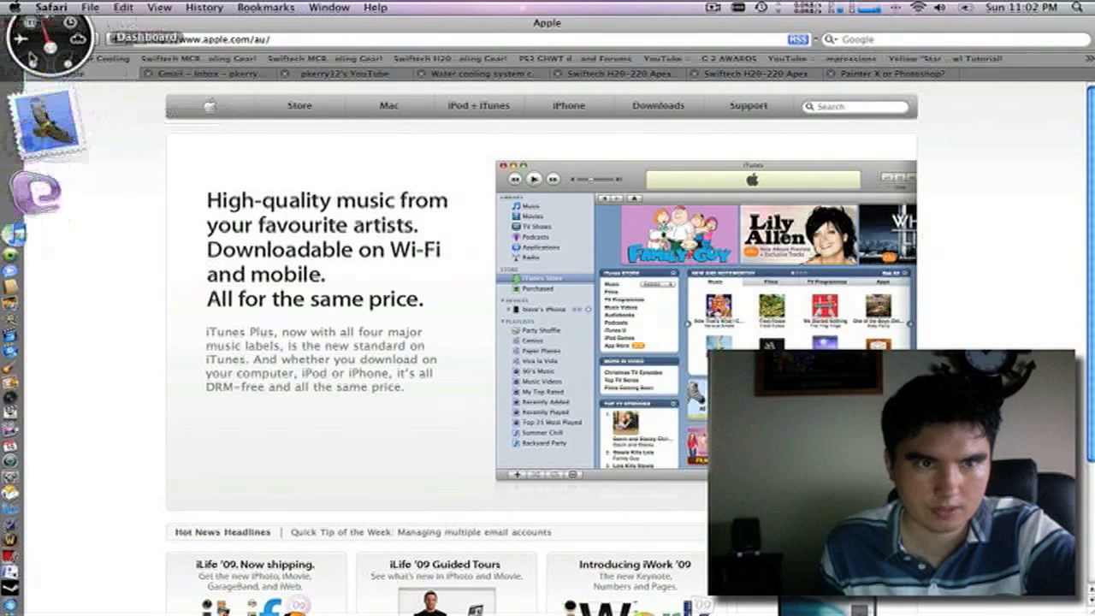
left_click(47, 64)
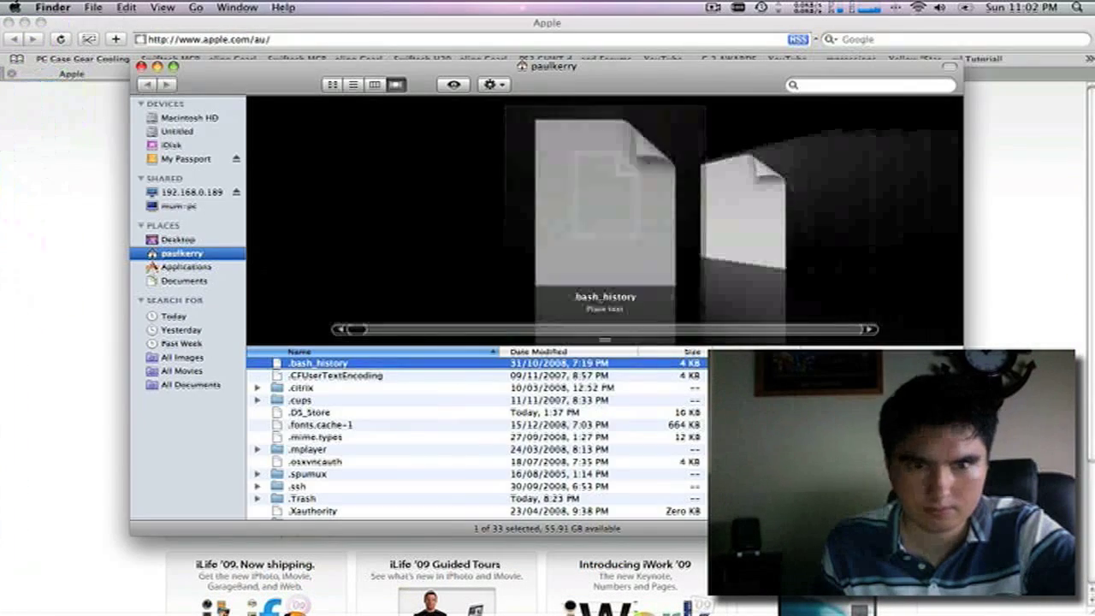
Step: Show the Desktop folder and scroll through the rendered Frame….bmp files
left_click(203, 241)
scroll(402, 436, "down", 20)
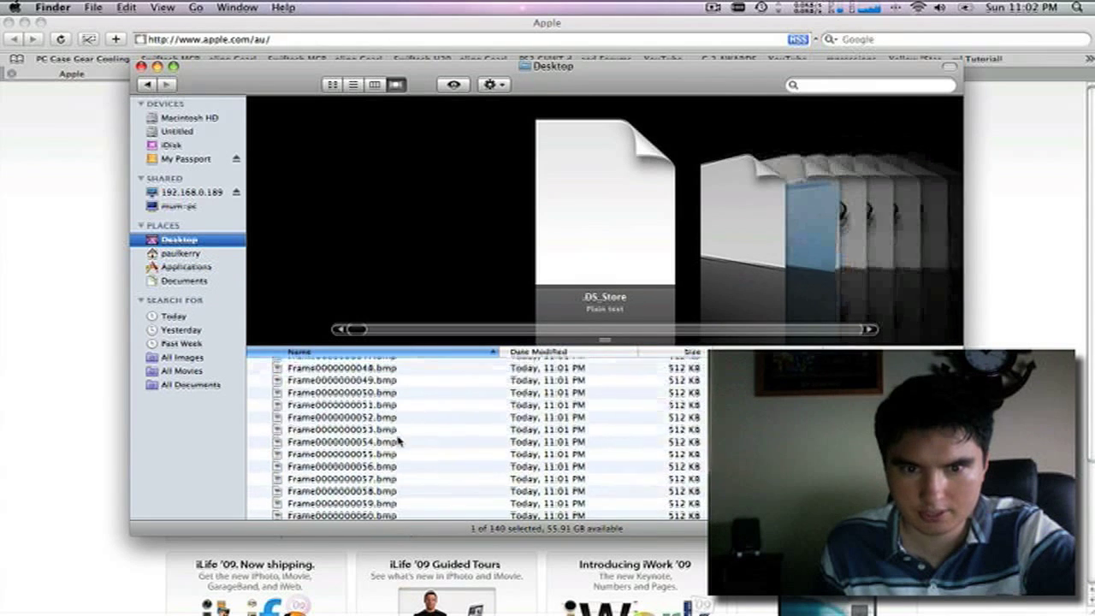
scroll(399, 439, "down", 15)
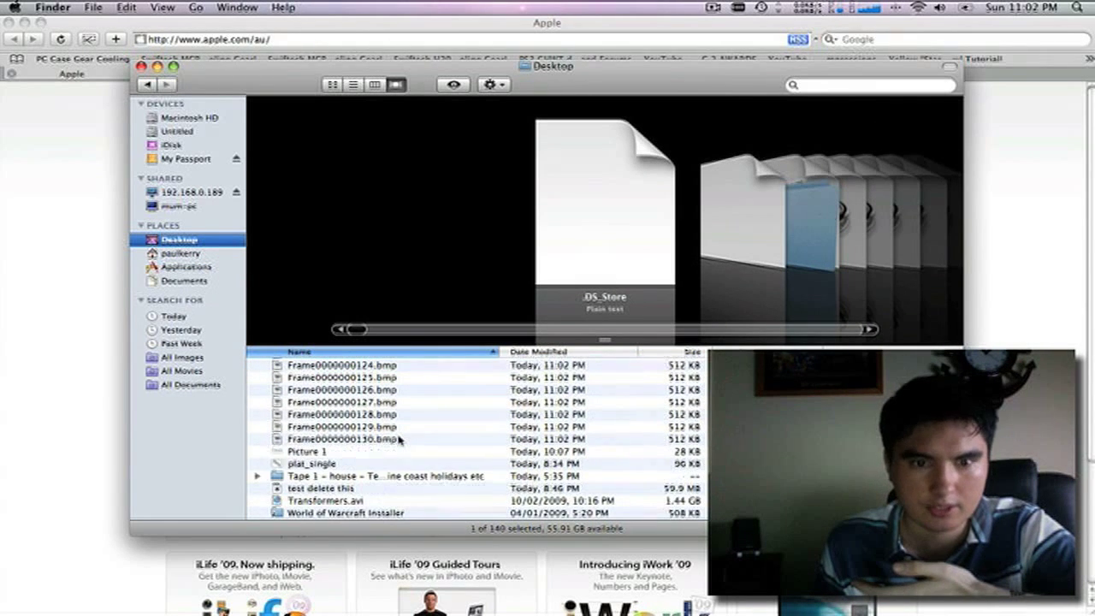
scroll(398, 438, "up", 6)
scroll(399, 438, "up", 20)
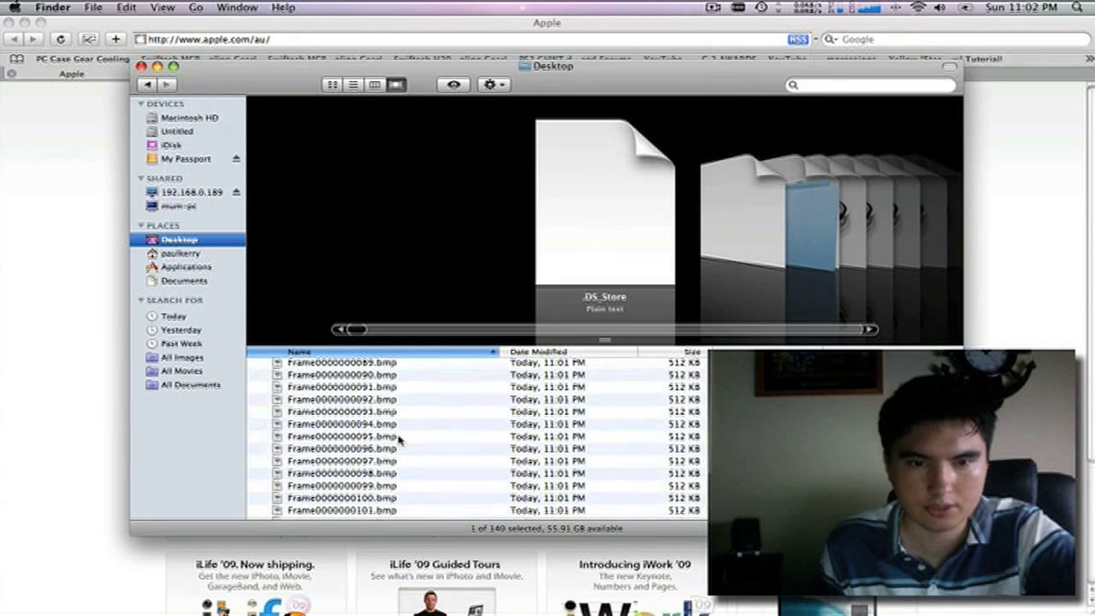